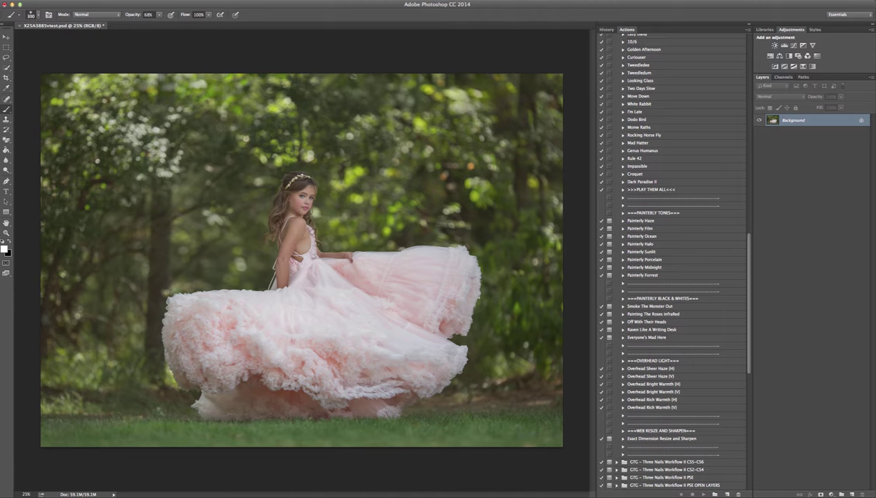
# Run the Painterly Midnight action on the forest portrait, accepting the flatten warning to continue
pyautogui.scroll(6, 714, 245)
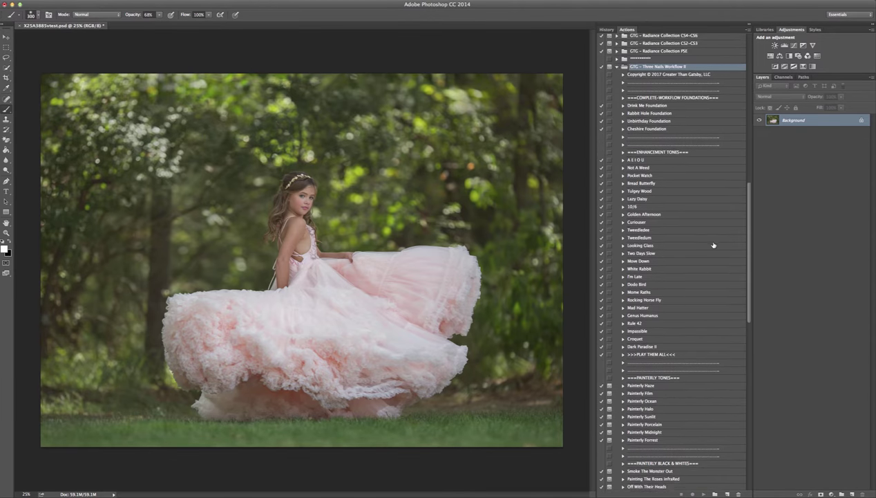
pyautogui.scroll(-1, 714, 245)
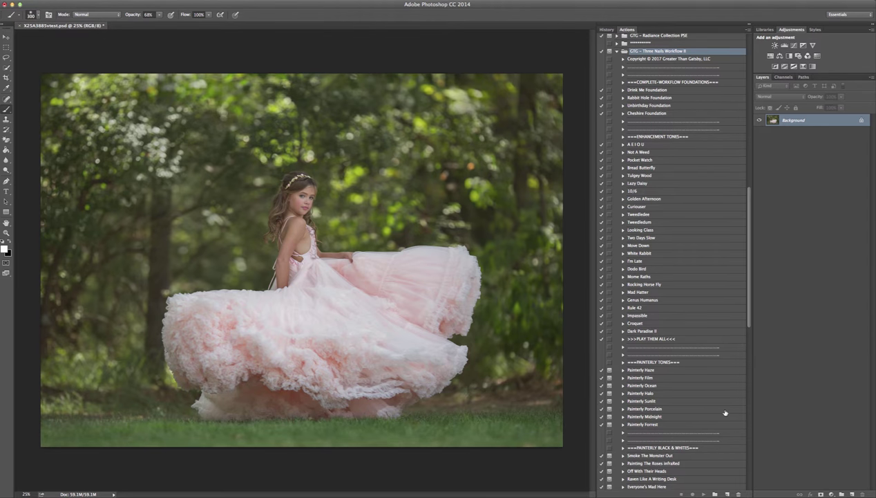
pyautogui.scroll(-5, 724, 411)
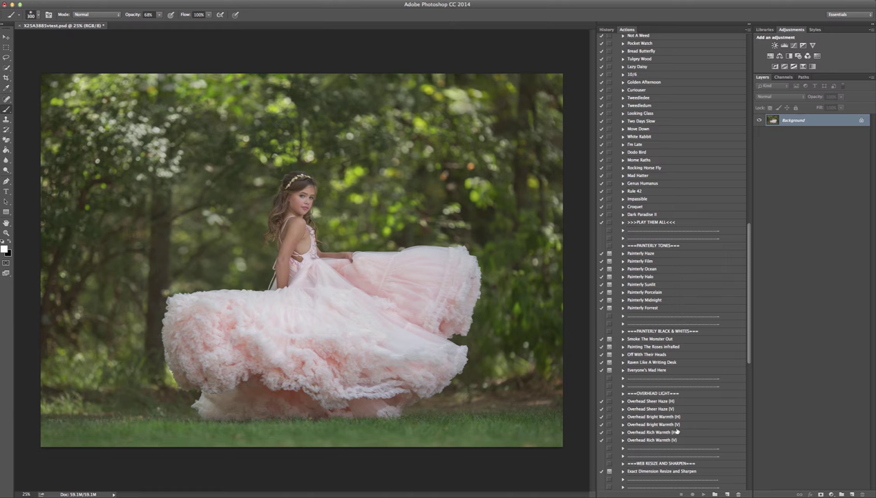
pyautogui.scroll(5, 689, 246)
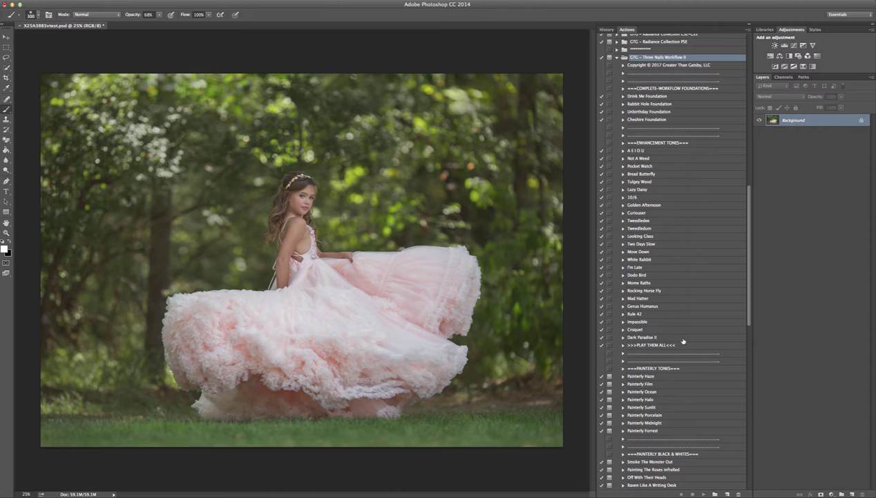
pyautogui.scroll(-3, 683, 341)
pyautogui.scroll(-1, 690, 335)
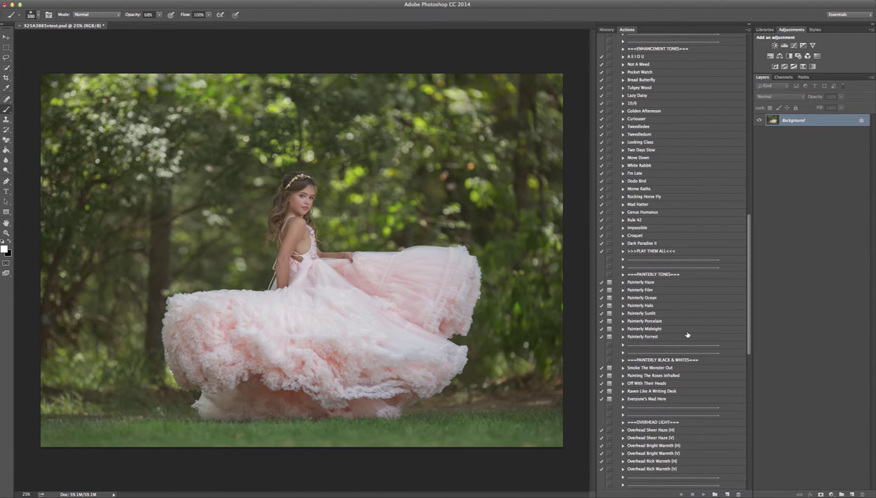
pyautogui.click(653, 328)
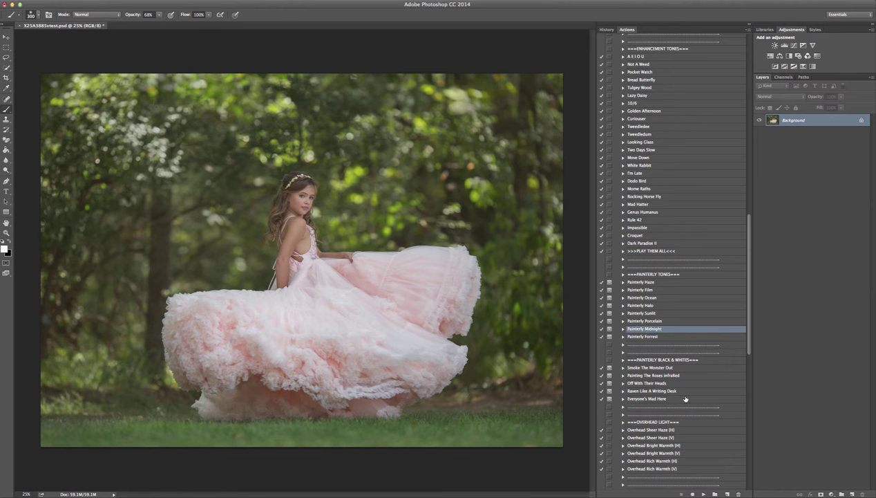
pyautogui.click(703, 494)
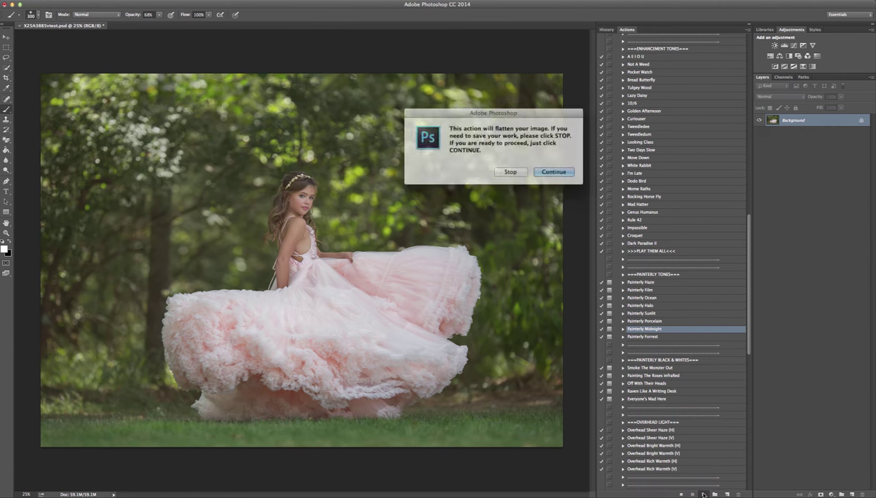
pyautogui.click(552, 172)
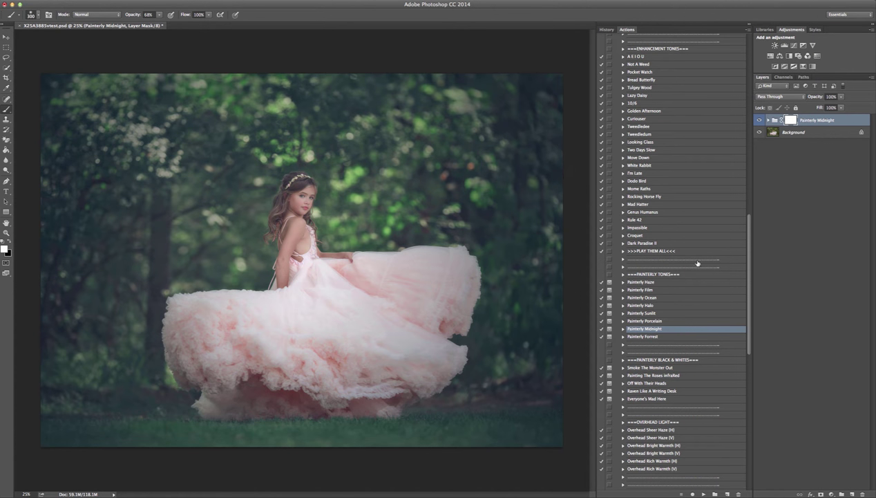
# Run the Overhead Sheer Haze (H) action to add the three Sheer Haze layers
pyautogui.scroll(-3, 724, 304)
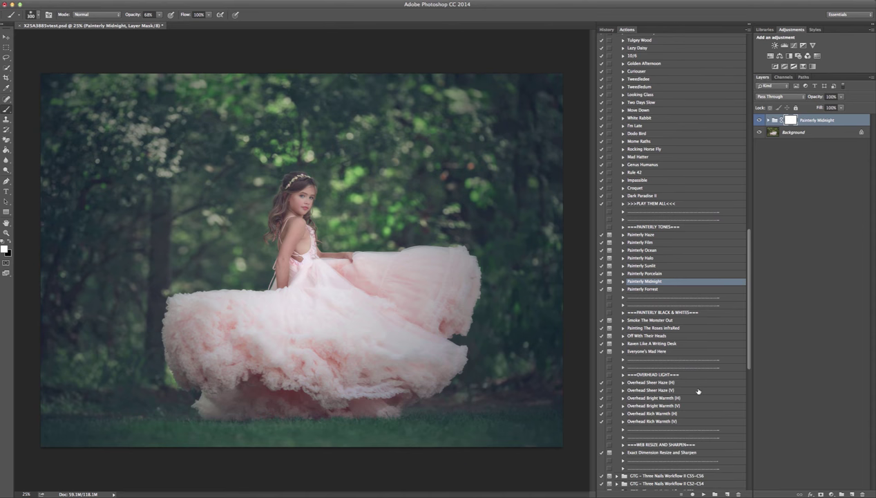
pyautogui.click(658, 384)
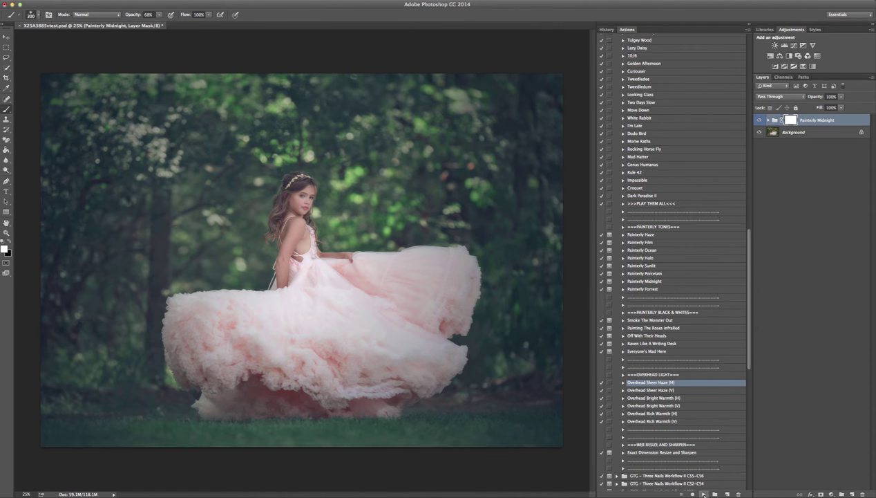
pyautogui.click(703, 494)
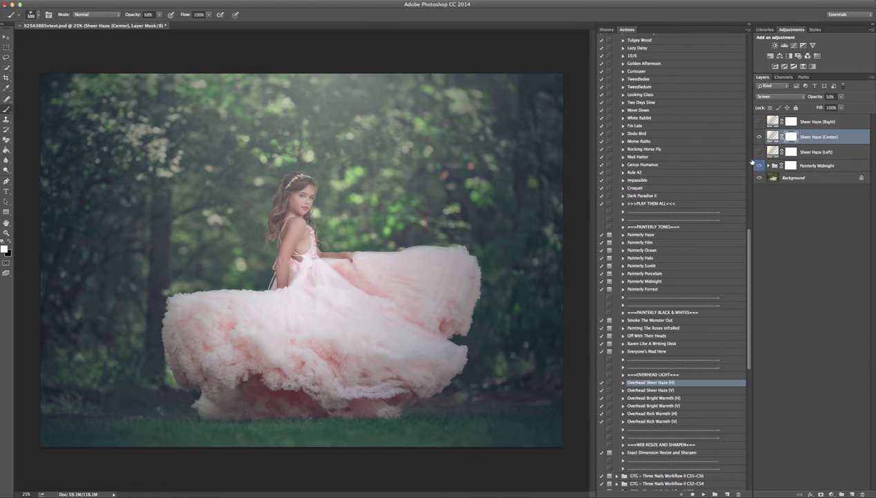
# Keep the Right and Left haze layers hidden and lower Sheer Haze (Center) to 20% opacity
pyautogui.click(759, 121)
pyautogui.click(760, 150)
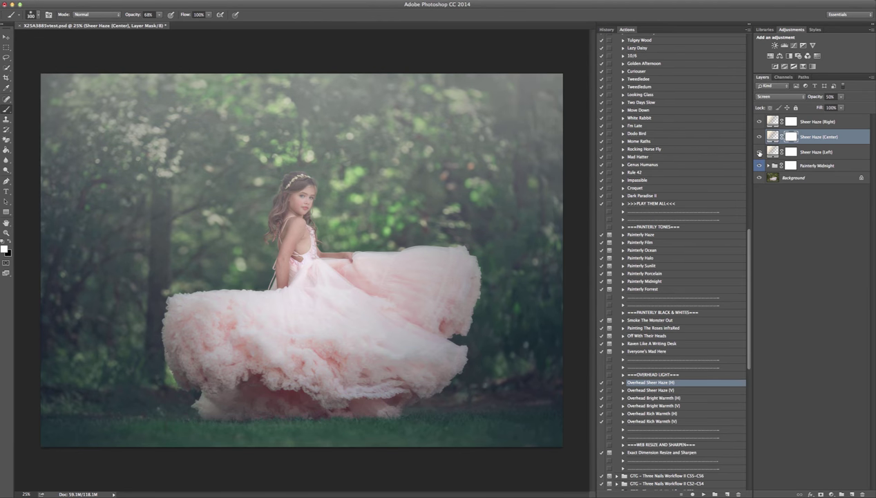
pyautogui.click(759, 150)
pyautogui.click(760, 121)
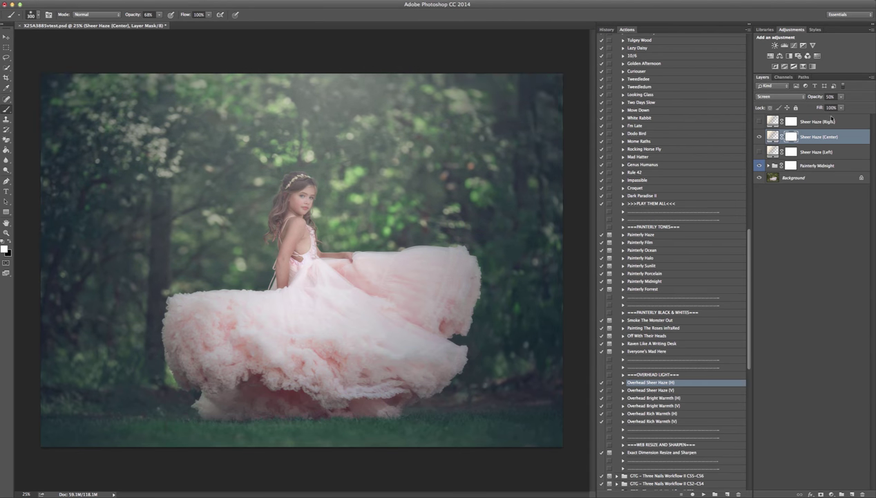
pyautogui.click(842, 107)
pyautogui.moveTo(842, 105); pyautogui.dragTo(831, 107)
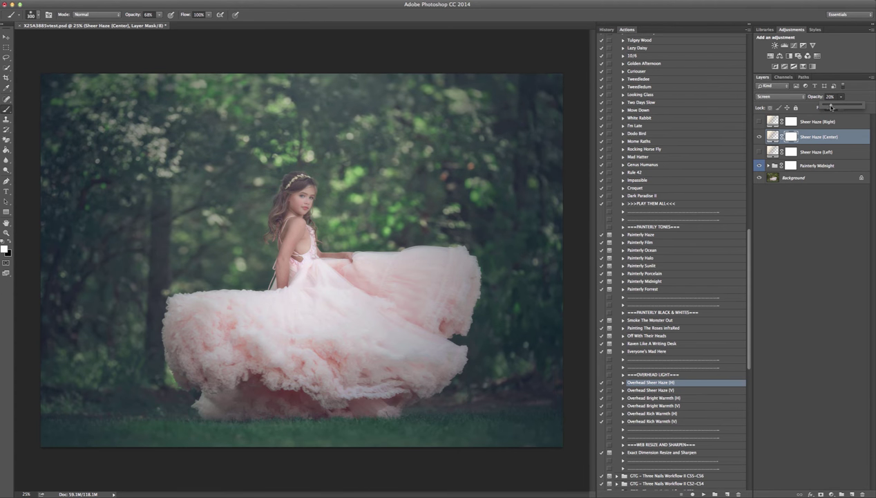
# Paint black with a 400 px brush on the Sheer Haze (Center) mask over the girl's face and arm
pyautogui.click(784, 134)
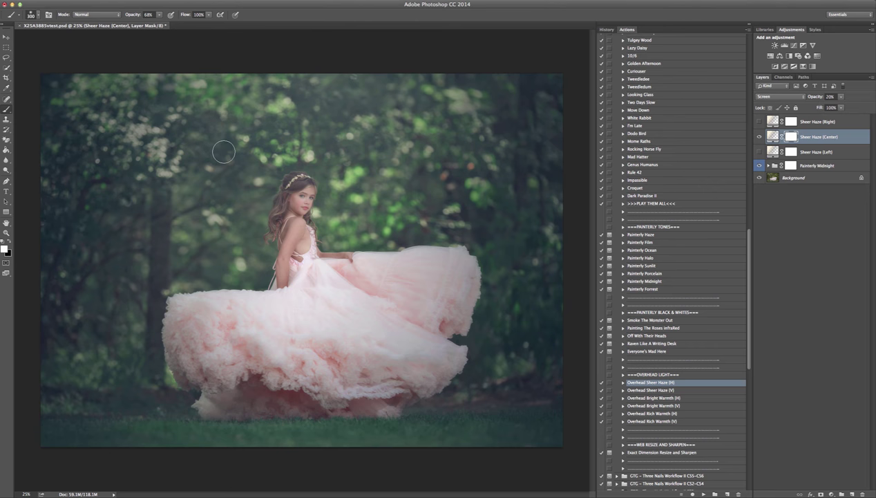
pyautogui.press('x')
pyautogui.press(']')
pyautogui.moveTo(299, 187)
pyautogui.mouseDown()
pyautogui.moveTo(291, 198)
pyautogui.moveTo(291, 226)
pyautogui.moveTo(295, 192)
pyautogui.moveTo(299, 261)
pyautogui.moveTo(295, 200)
pyautogui.moveTo(286, 220)
pyautogui.moveTo(283, 212)
pyautogui.moveTo(299, 239)
pyautogui.moveTo(291, 194)
pyautogui.mouseUp()
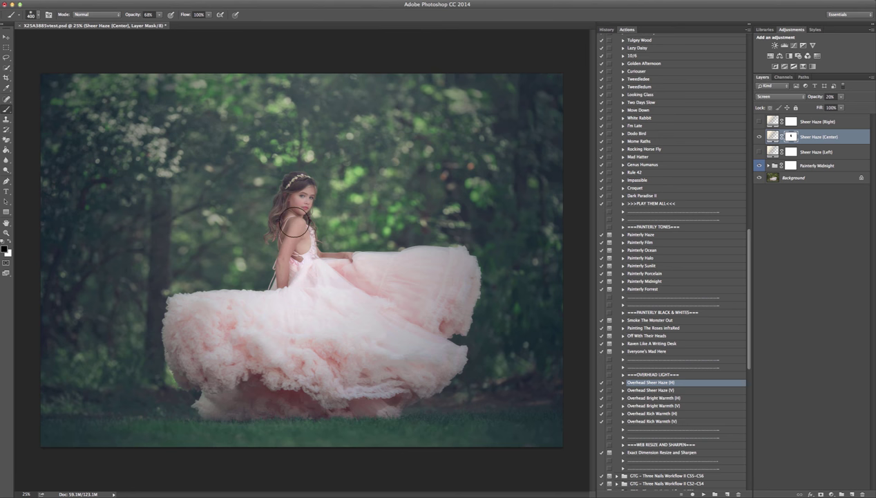
pyautogui.press('\\')
pyautogui.press('\\')
pyautogui.moveTo(285, 243)
pyautogui.mouseDown()
pyautogui.moveTo(293, 276)
pyautogui.moveTo(318, 266)
pyautogui.mouseUp()
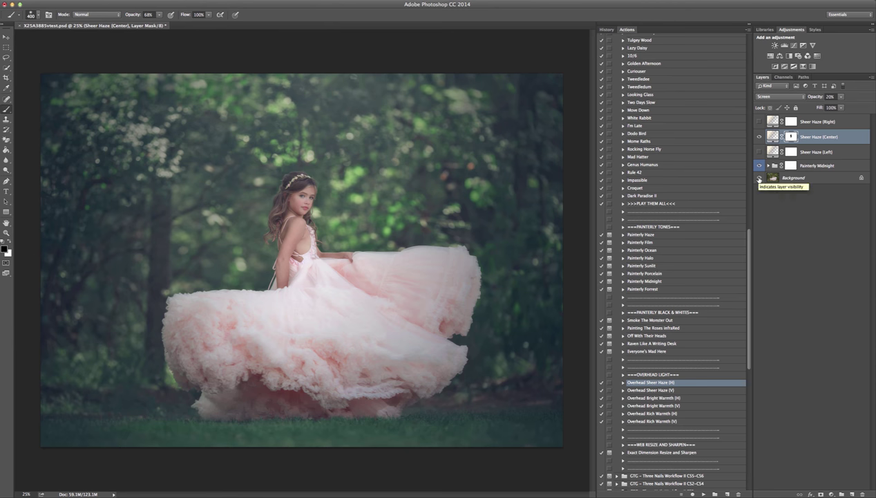
pyautogui.keyDown('alt'); pyautogui.click(760, 179); pyautogui.keyUp('alt')
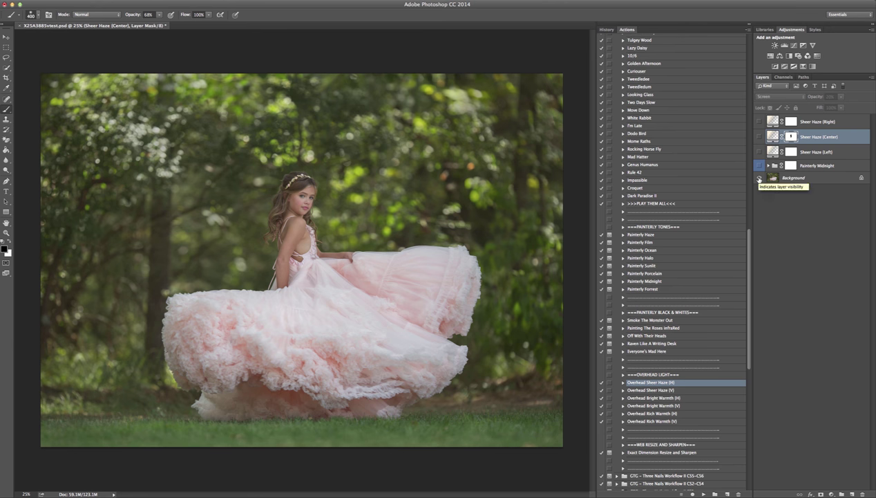
pyautogui.keyDown('alt'); pyautogui.click(759, 179); pyautogui.keyUp('alt')
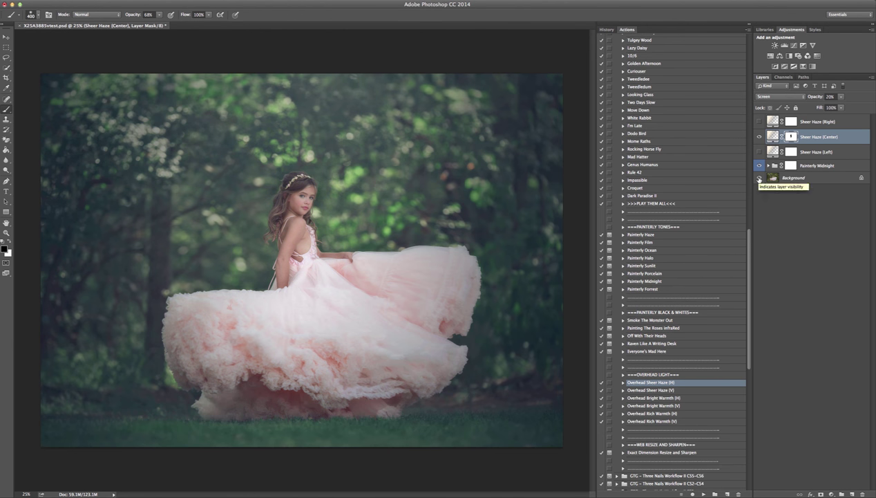
pyautogui.keyDown('alt'); pyautogui.click(760, 179); pyautogui.keyUp('alt')
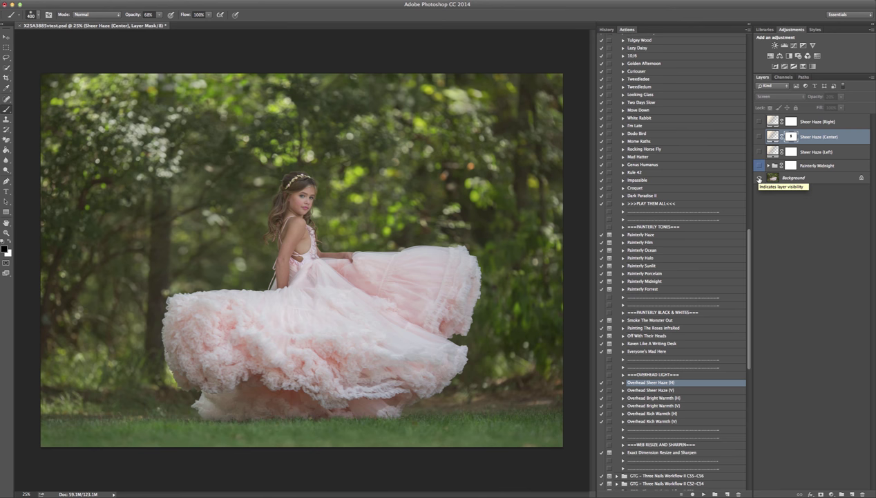
pyautogui.keyDown('alt'); pyautogui.click(760, 179); pyautogui.keyUp('alt')
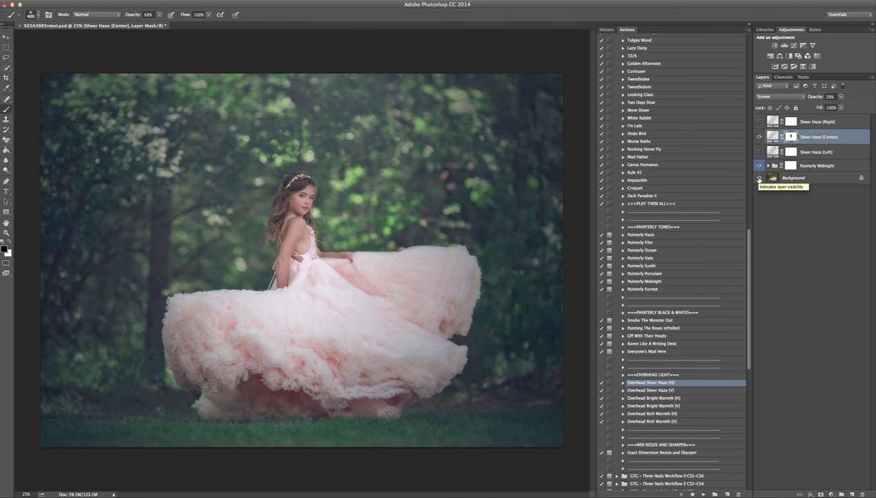
pyautogui.keyDown('alt'); pyautogui.click(760, 179); pyautogui.keyUp('alt')
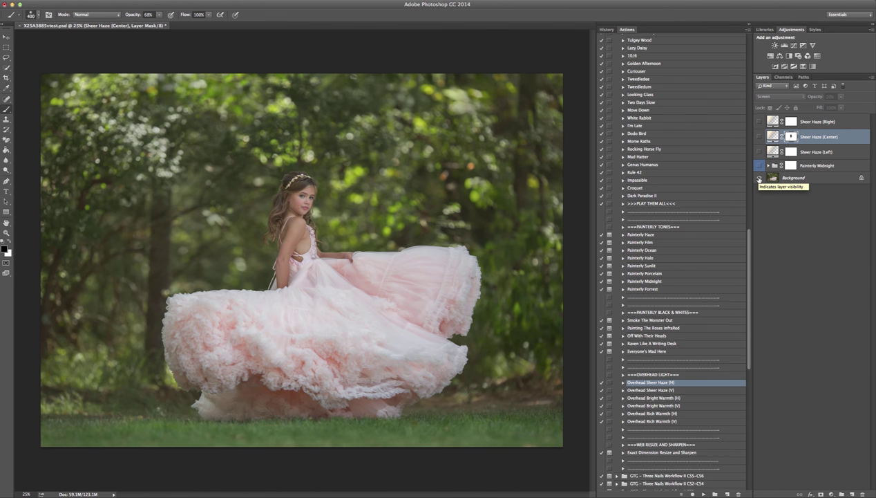
pyautogui.keyDown('alt'); pyautogui.click(760, 179); pyautogui.keyUp('alt')
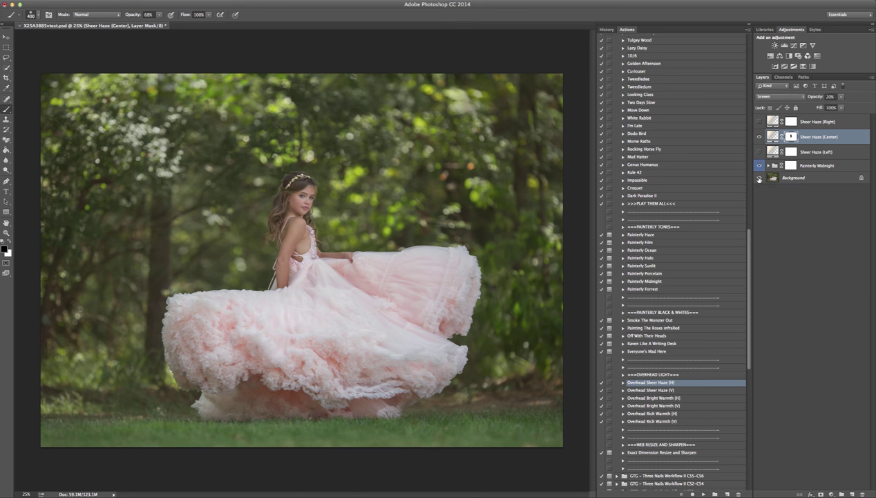